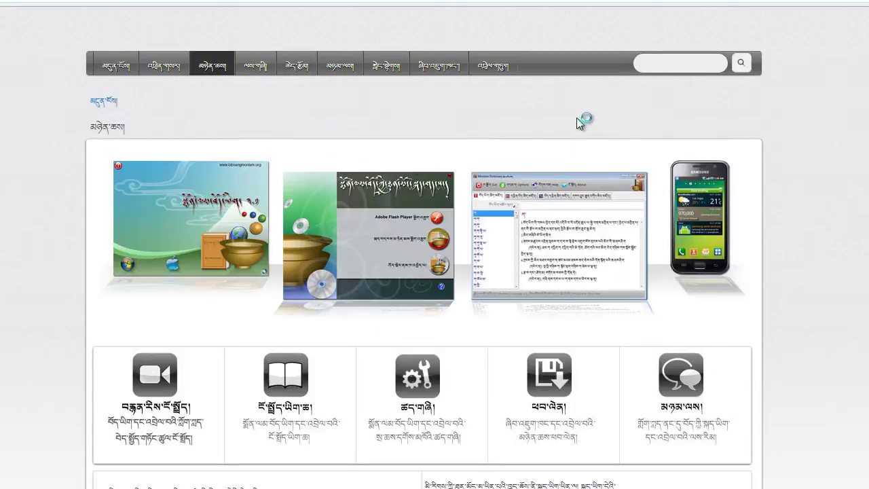
Open the Monlam Bodyig 3.1 page from the site's software downloads and download the Windows installer
scroll(613, 216, down, 3)
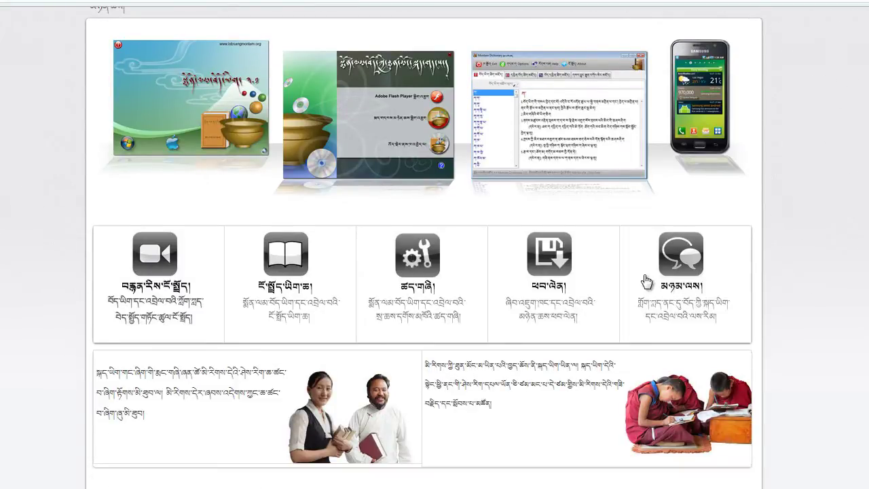
click(547, 263)
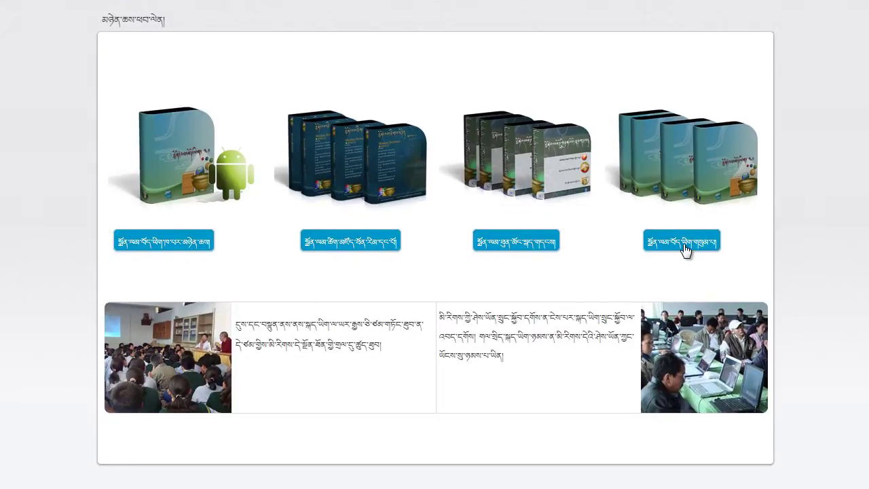
click(684, 246)
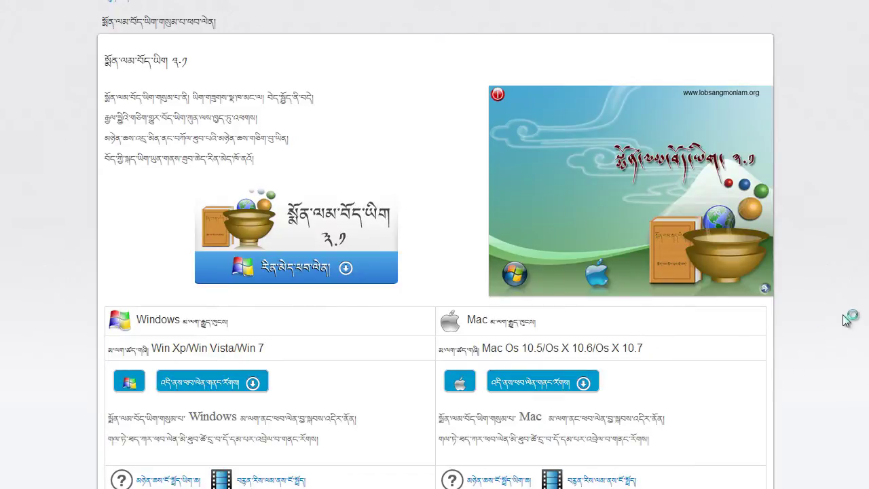
scroll(859, 300, down, 2)
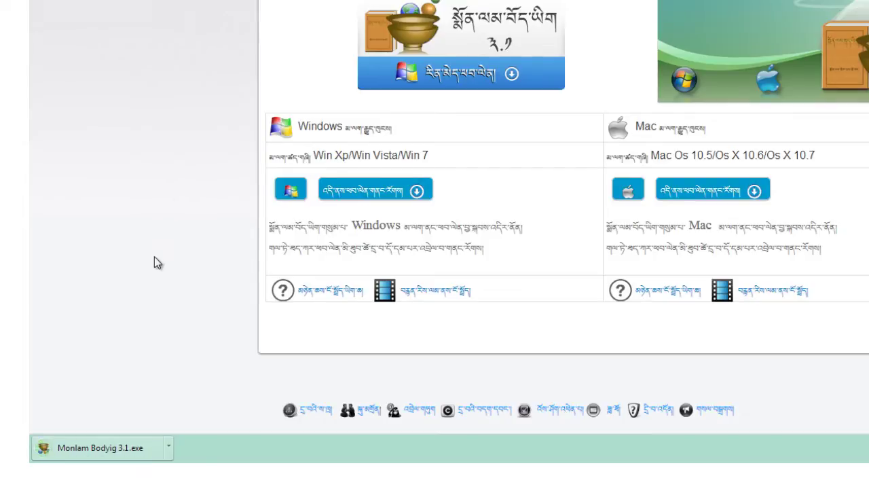
Show the downloaded Monlam Bodyig 3.1.exe in its folder and reposition the folder window
click(169, 450)
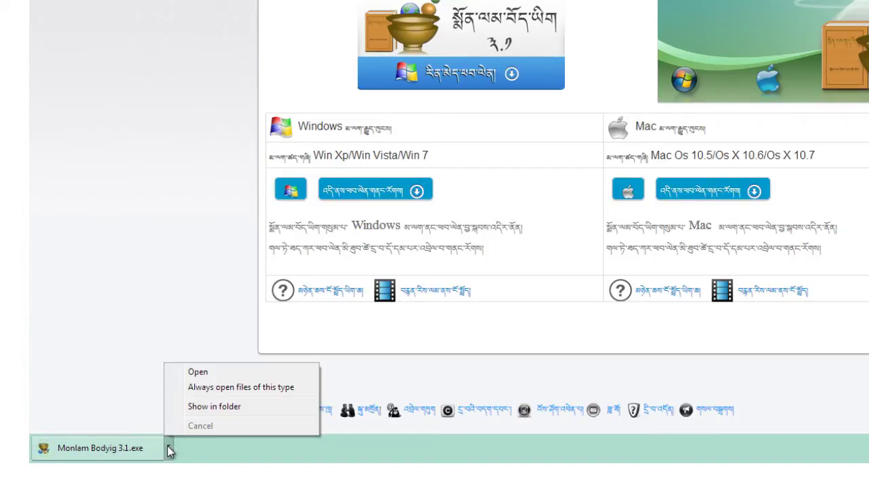
click(213, 410)
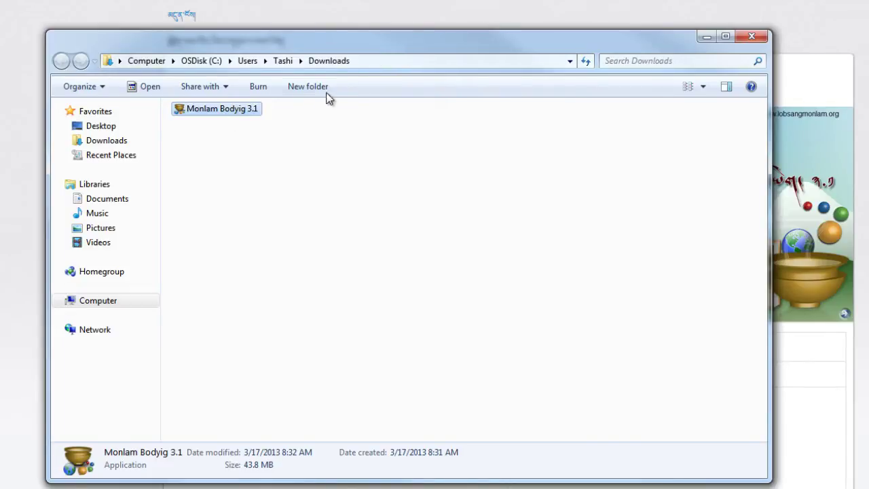
drag(420, 41, 521, 46)
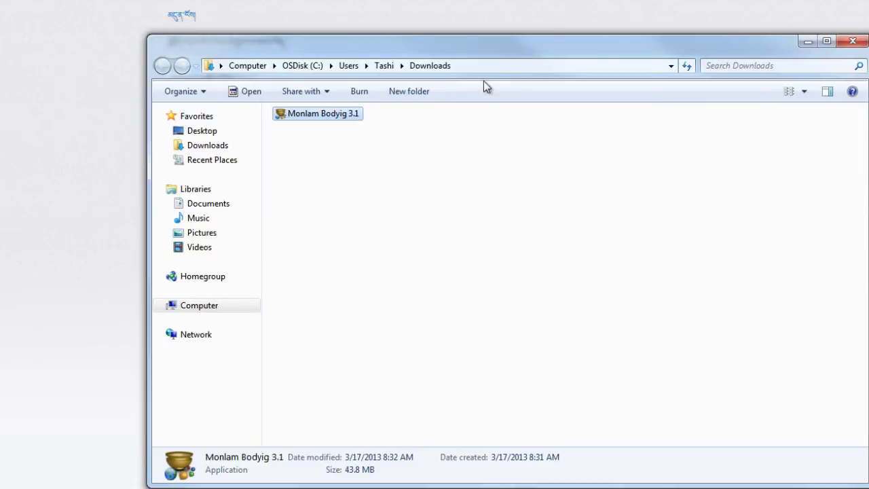
Launch the Monlam Bodyig 3.1 installer and allow it to run despite the unknown publisher
double_click(300, 116)
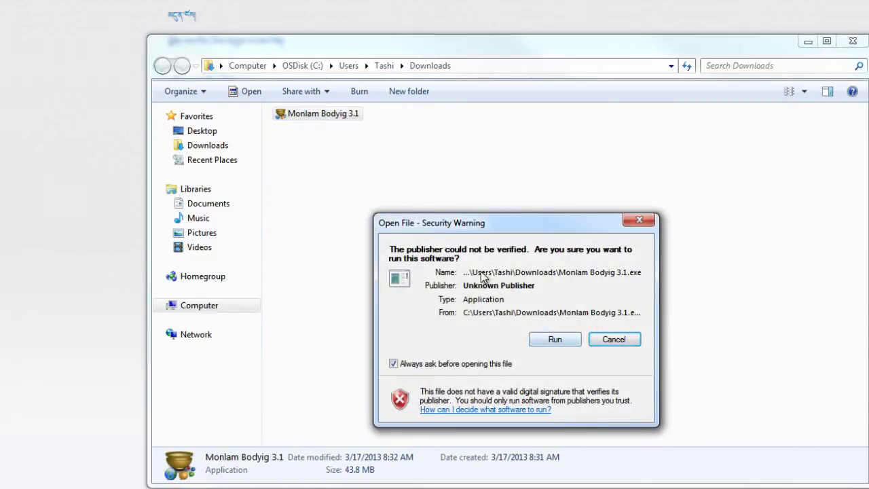
drag(508, 224, 580, 209)
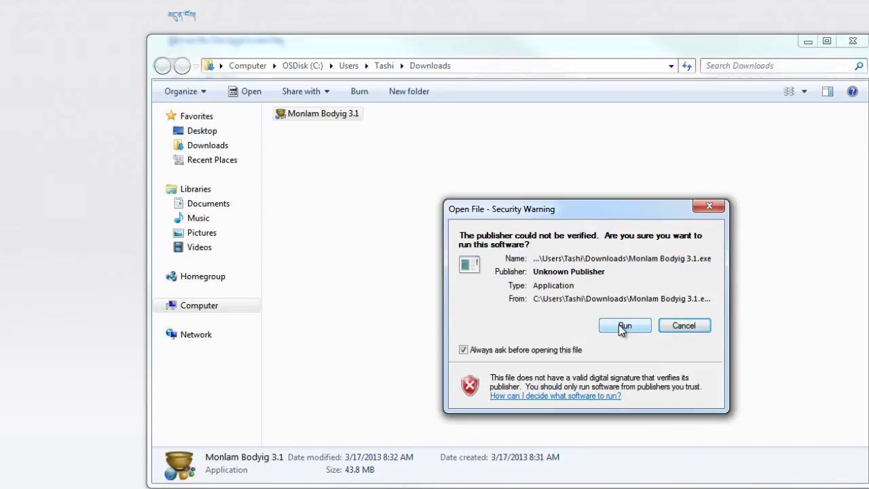
click(618, 324)
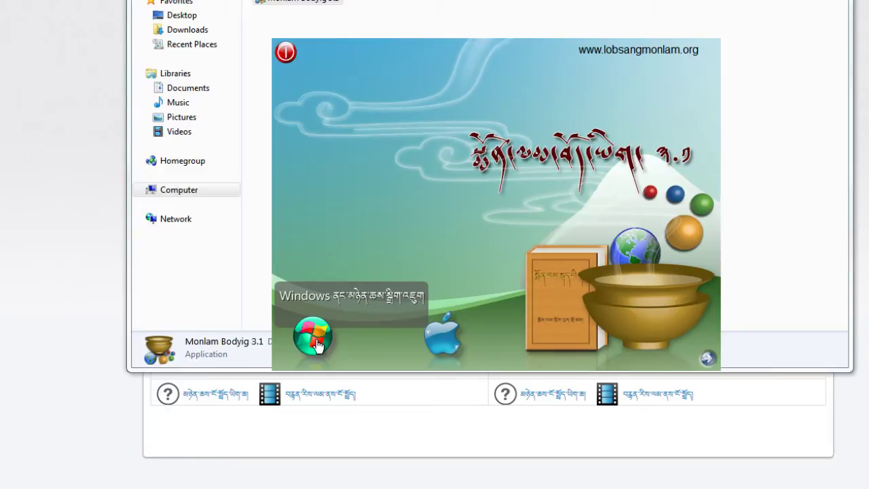
Start the Windows installation of Monlam Bodyig 3.1 with English (United States) as the installation language
click(313, 337)
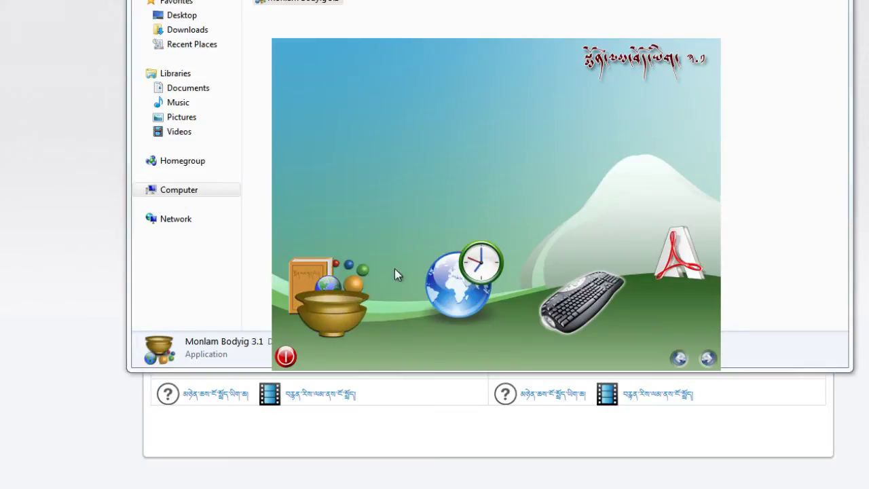
click(323, 306)
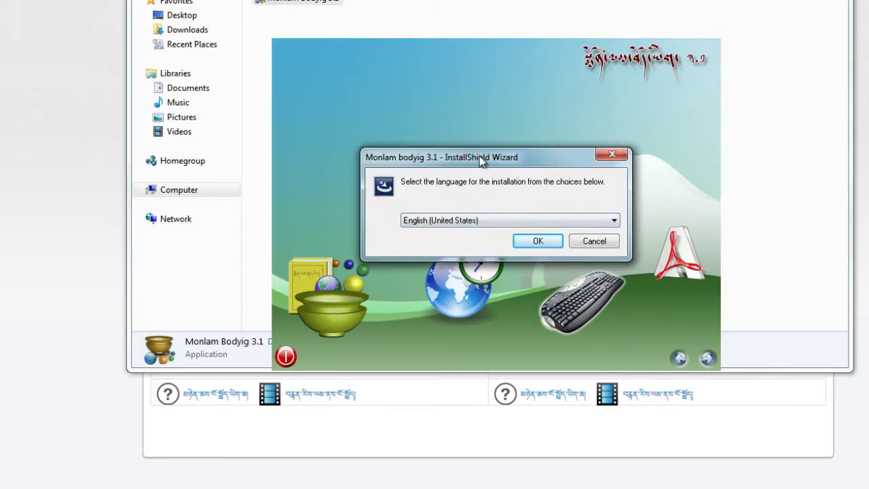
drag(482, 159, 509, 133)
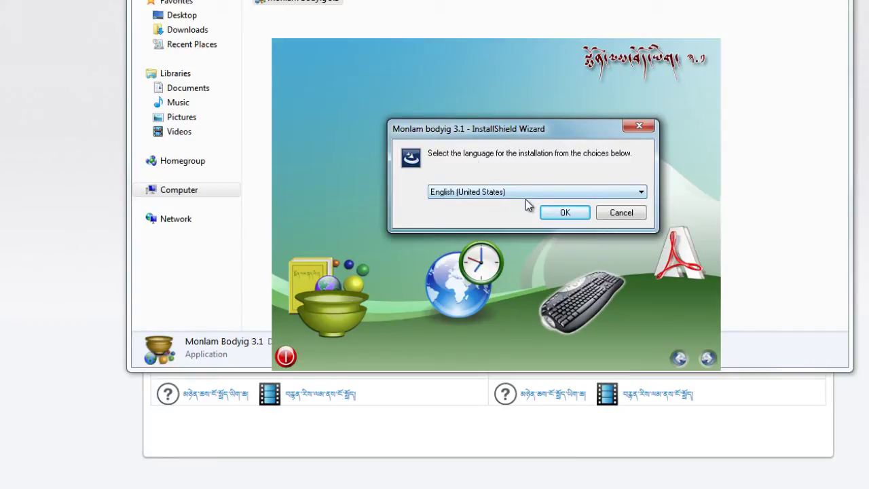
click(641, 194)
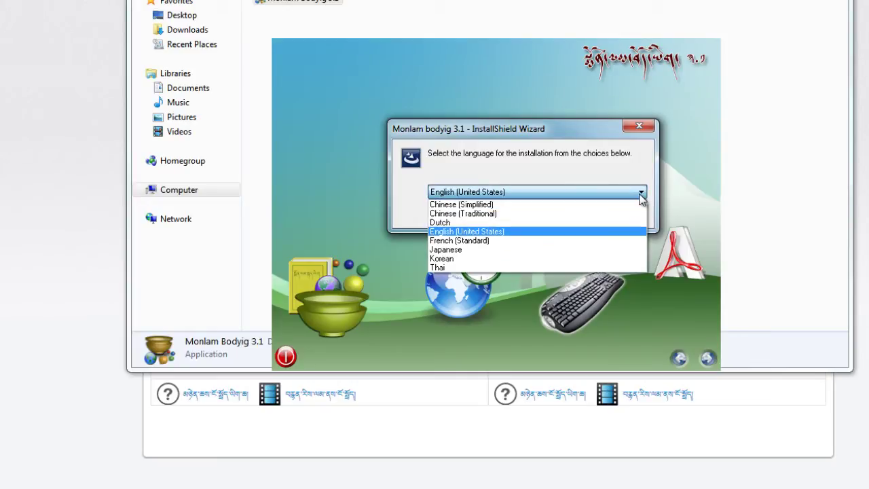
click(640, 194)
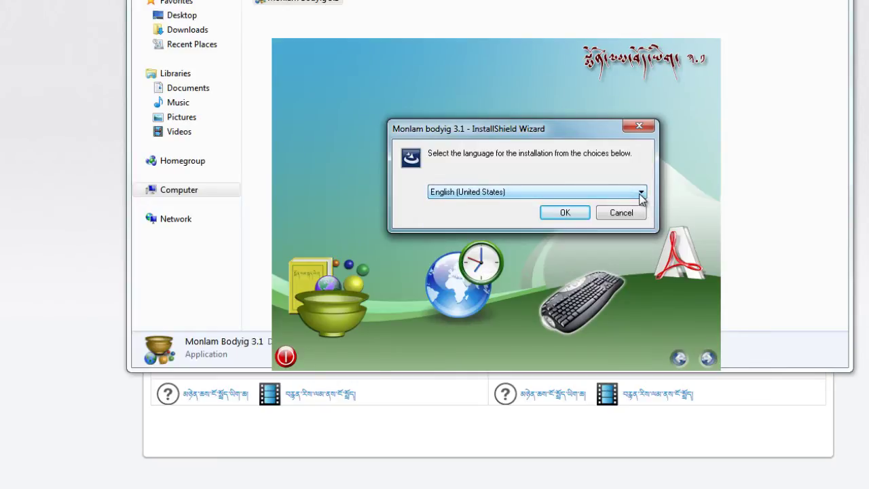
click(563, 213)
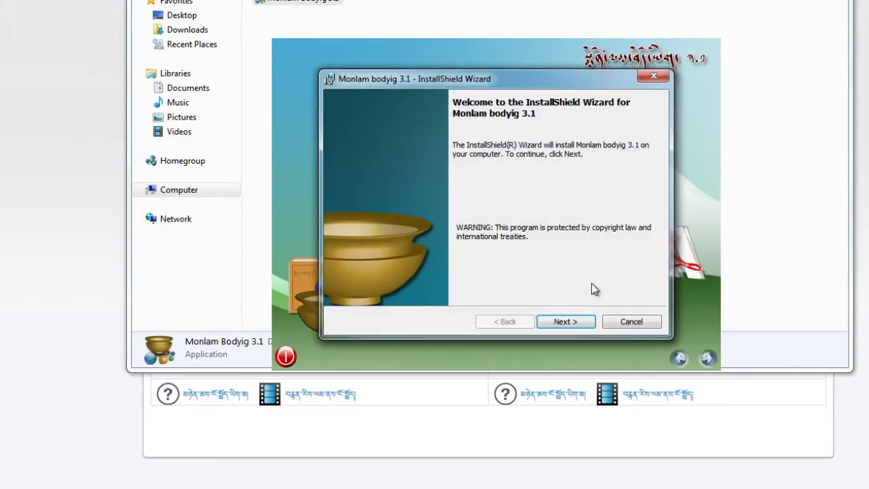
Install Monlam bodyig 3.1 through the InstallShield Wizard and finish the wizard
click(563, 319)
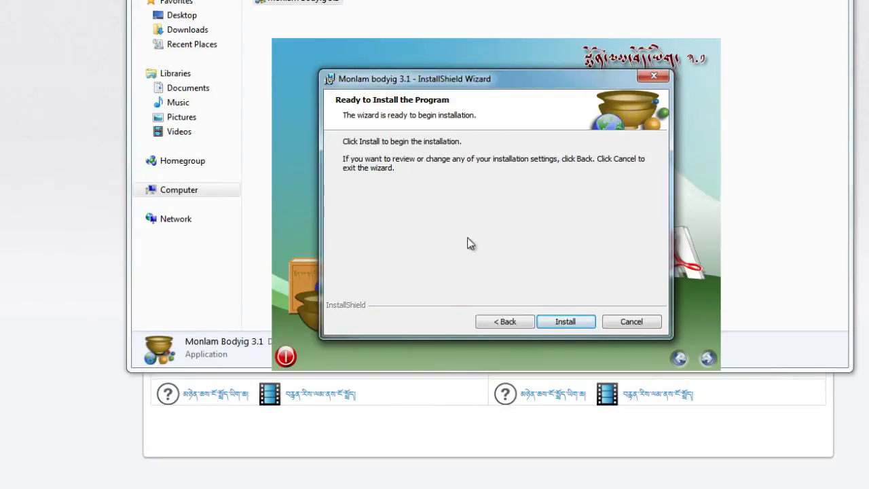
click(555, 323)
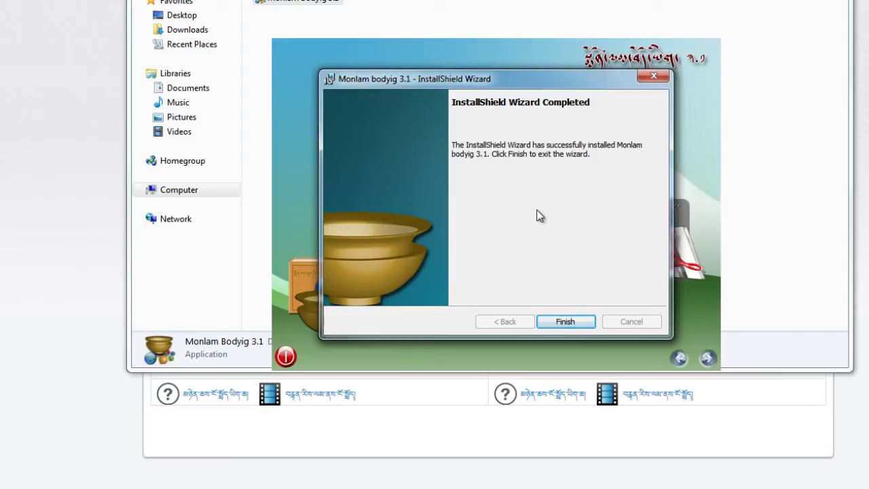
click(564, 321)
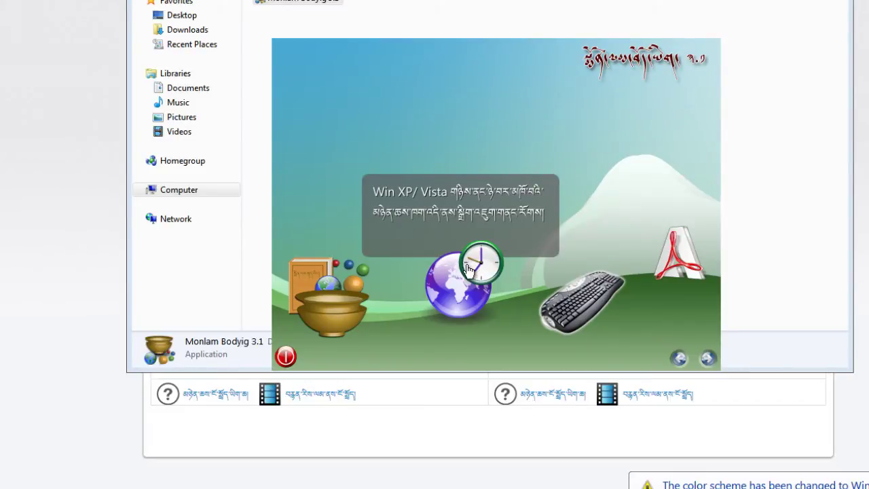
Glance at the Win XP/Vista add-ons page, return, and open the list of Monlam keyboard layouts
click(467, 269)
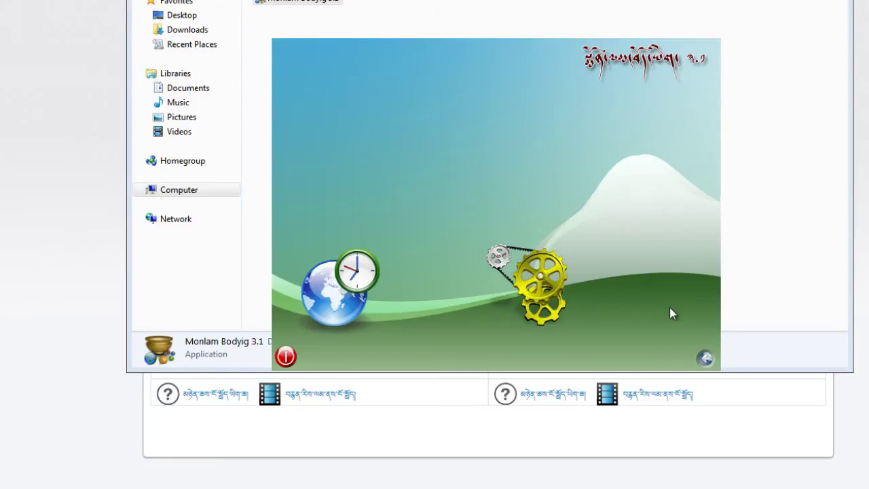
click(705, 358)
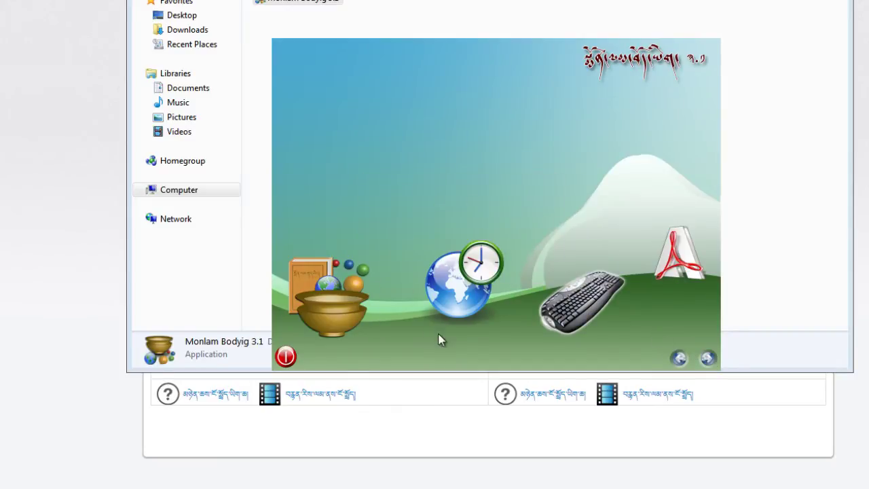
mouse_move(574, 307)
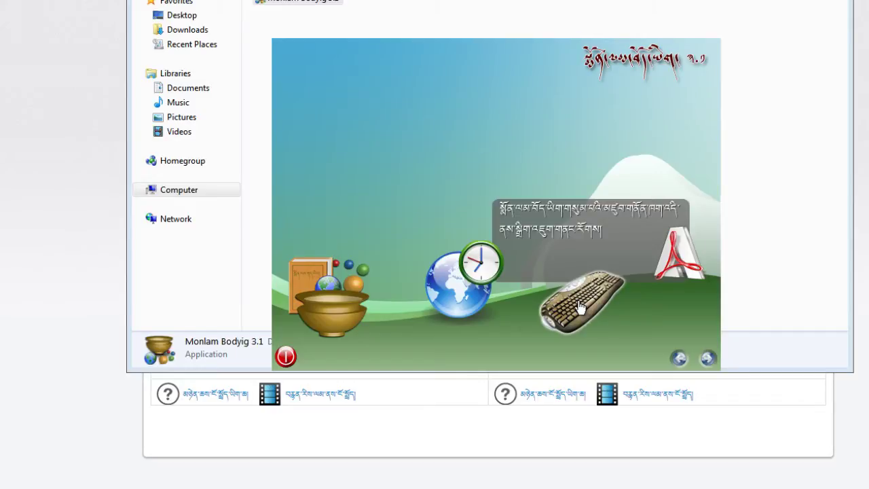
click(578, 306)
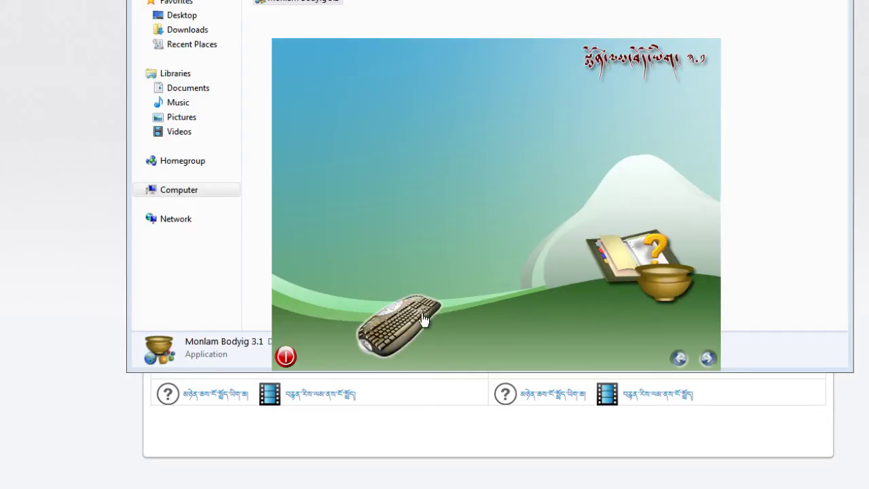
click(403, 322)
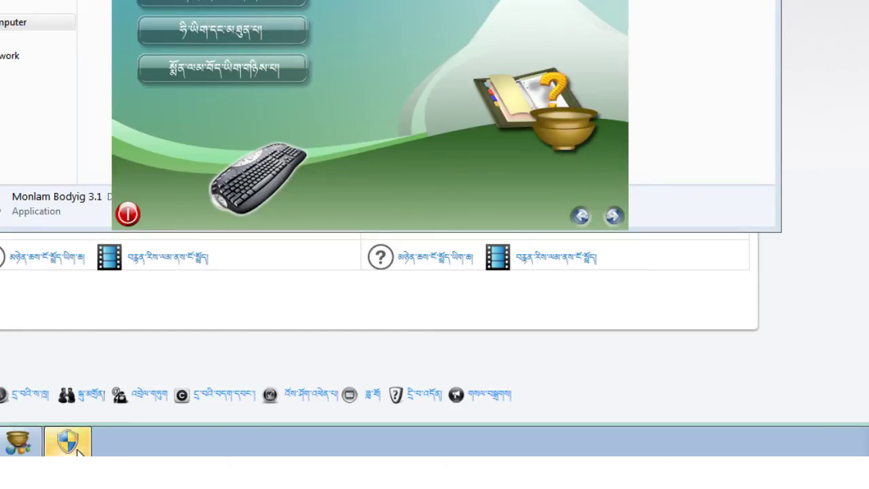
Install the Monlam Bod-yig3.01 Unicode To TCRCKB and Monlam Bo-dyig3 Unicode to Himalaya keyboard layouts, closing their installers
mouse_move(78, 450)
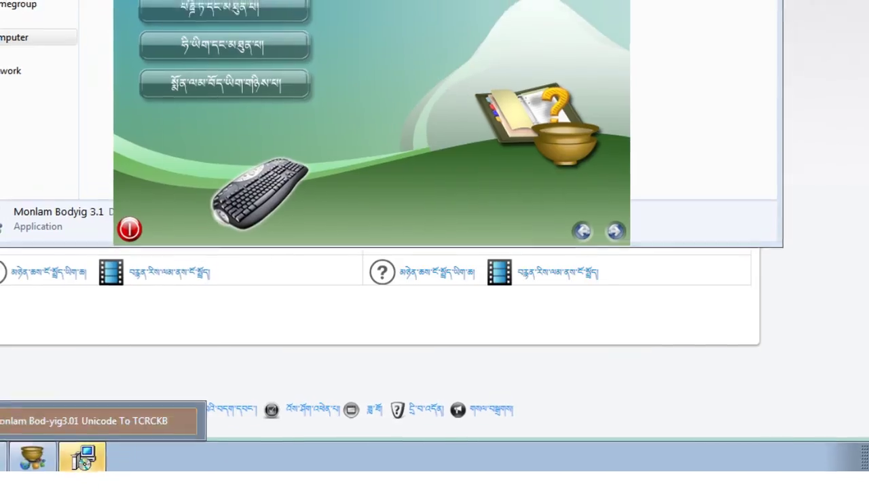
click(68, 441)
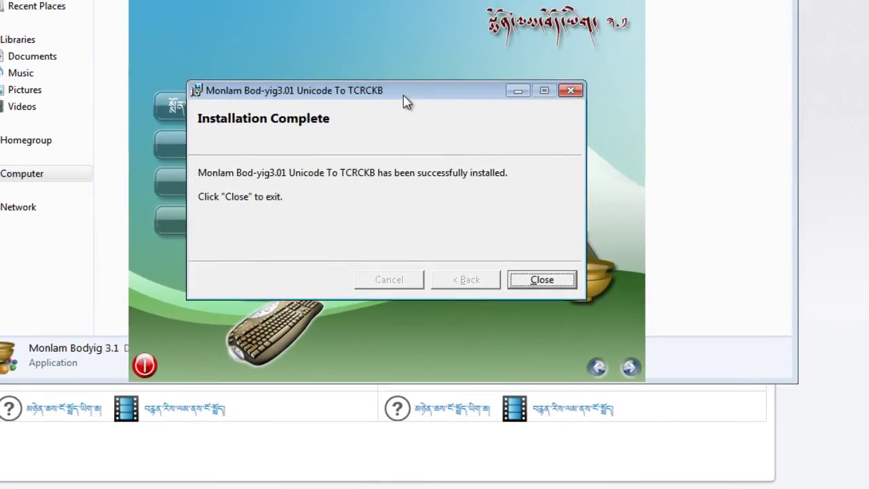
drag(405, 94, 481, 77)
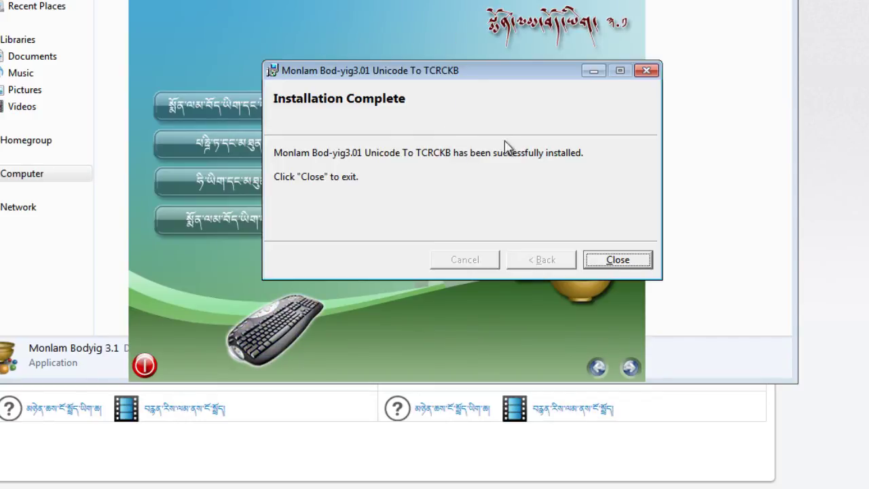
click(624, 264)
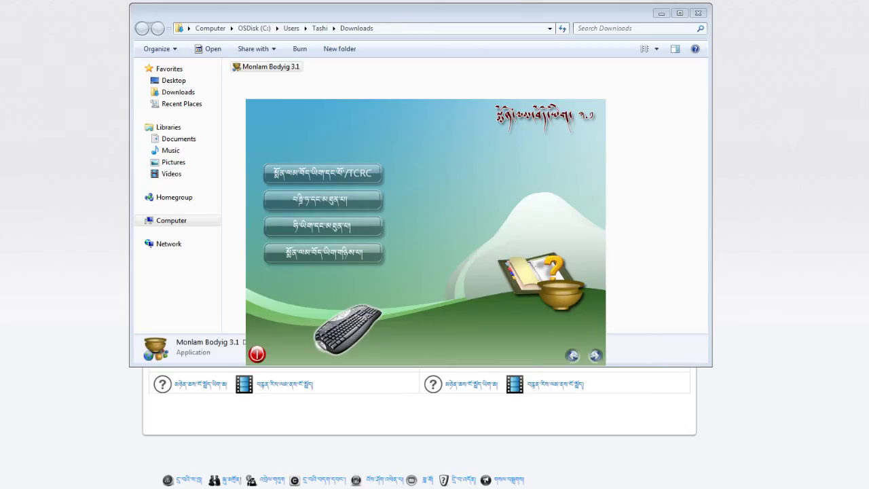
drag(457, 163, 520, 136)
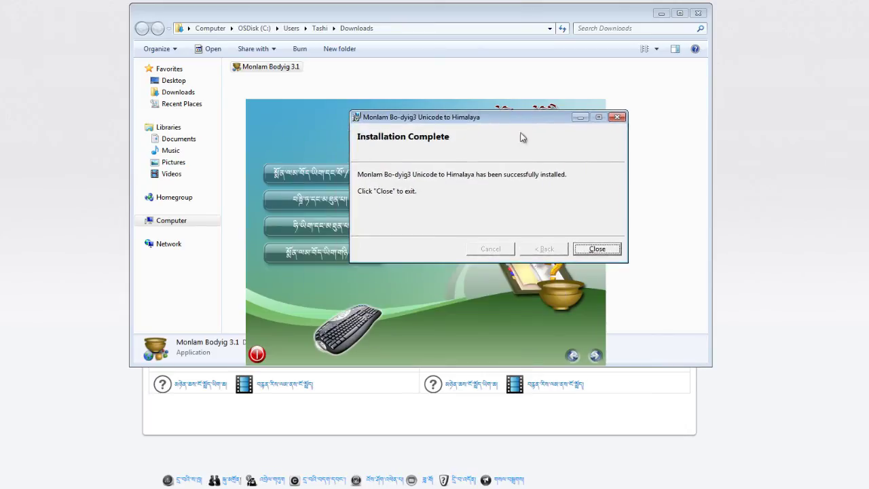
click(594, 252)
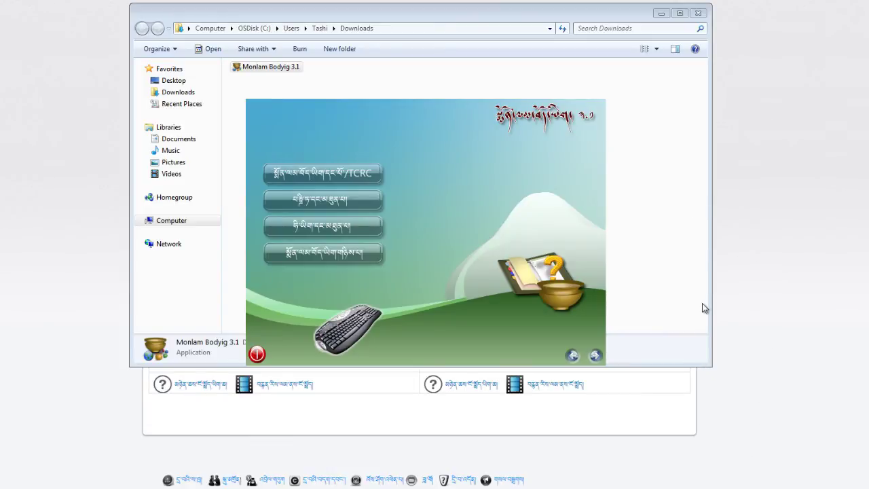
Check which keyboard layouts the system's input language list offers and dismiss the list
click(770, 486)
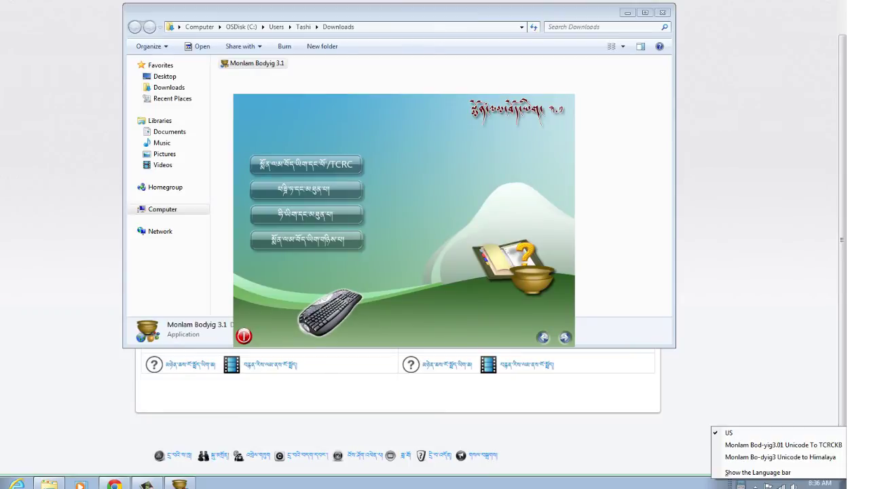
click(765, 334)
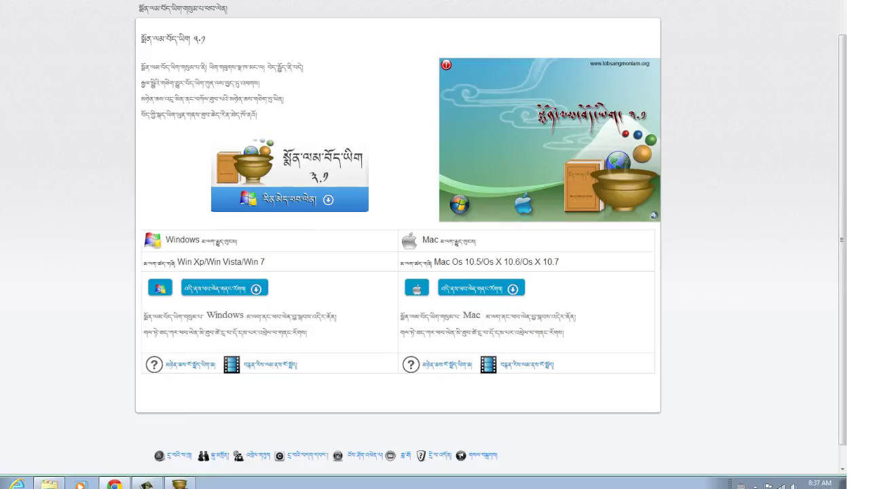
Open the Region and Language keyboard settings from the Control Panel
key(super)
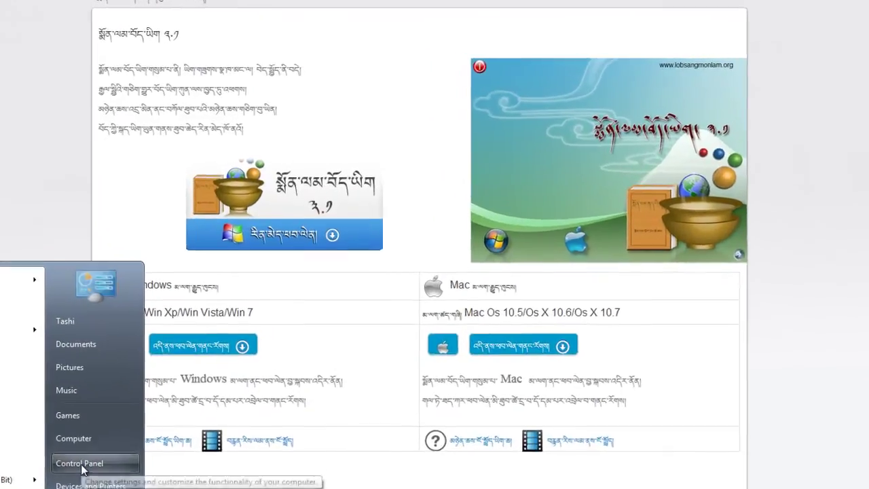
click(126, 382)
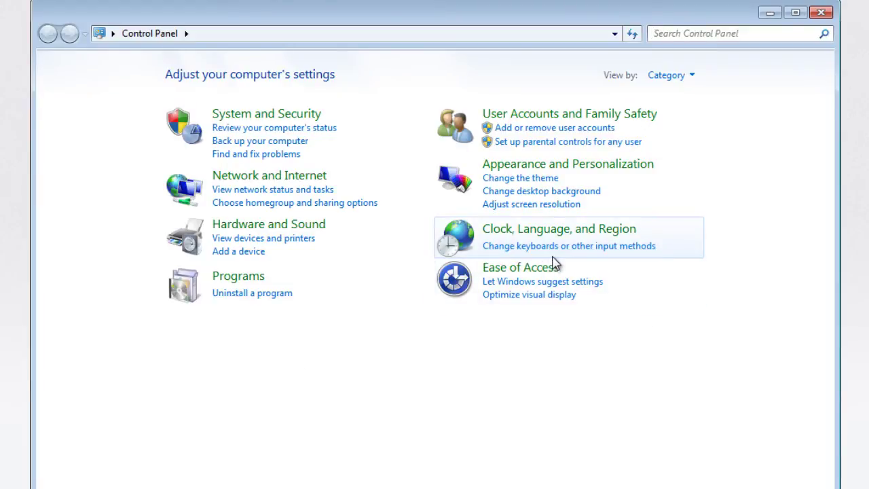
click(609, 252)
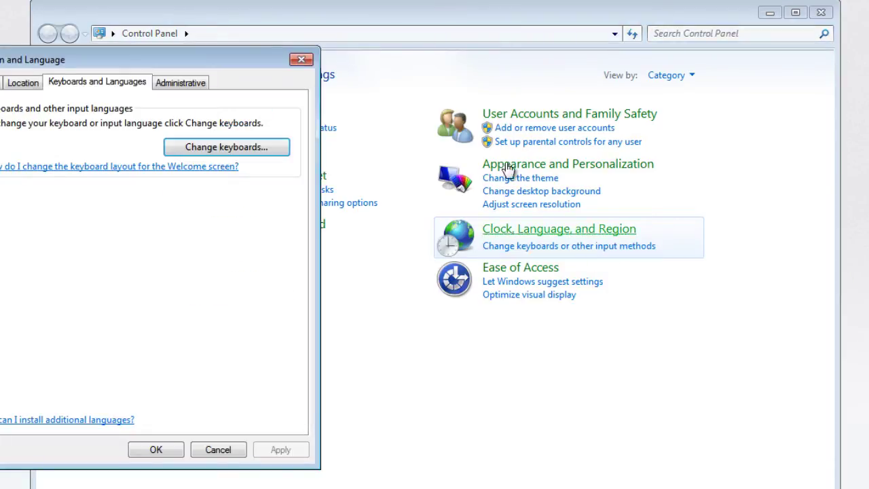
Open the installed keyboard services and bring up the dialog for adding another input language
drag(232, 58, 563, 0)
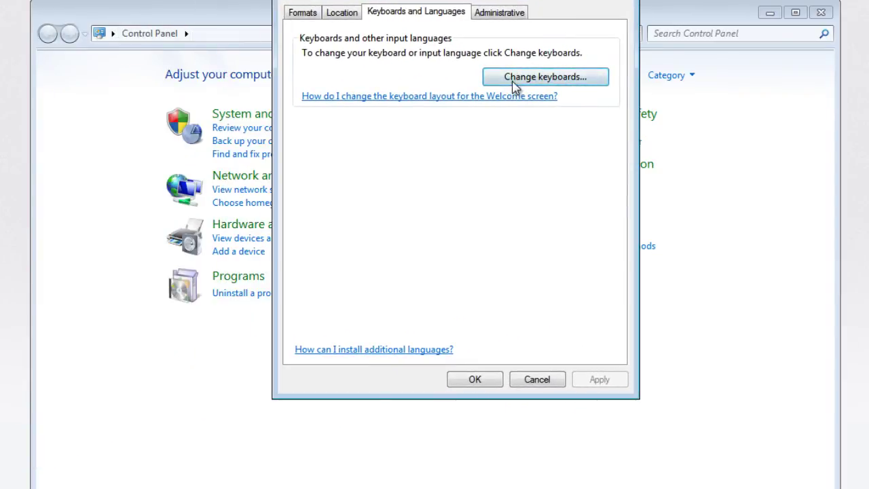
click(563, 86)
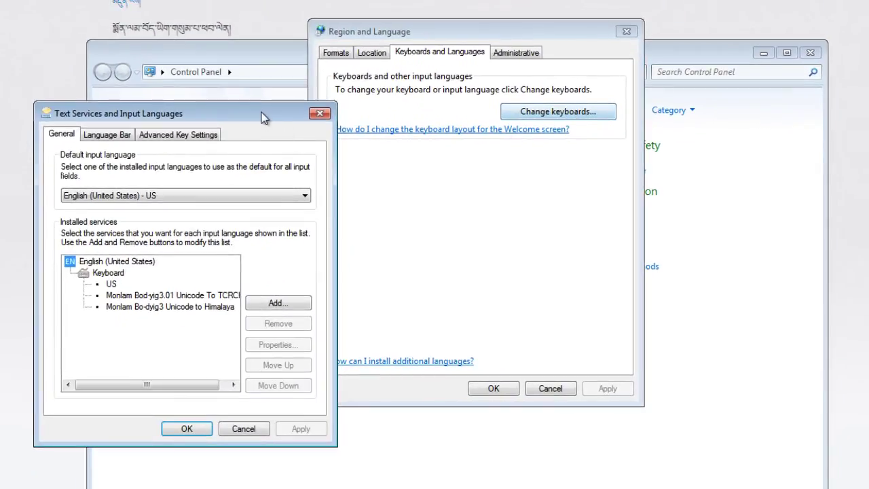
drag(275, 115, 514, 77)
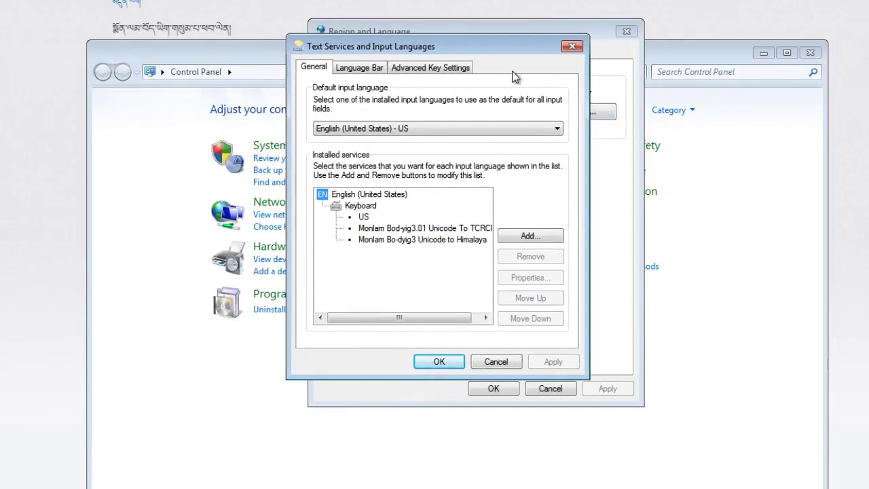
click(529, 237)
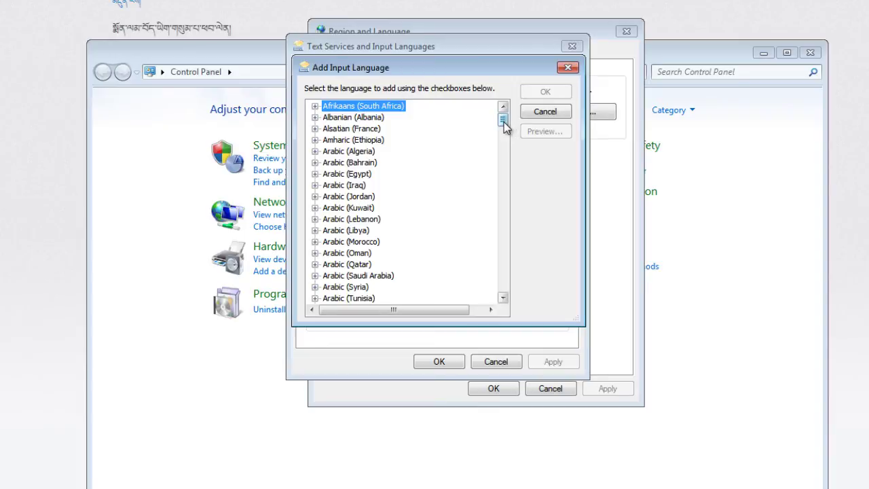
Find Tibetan (PRC) in the language list and add its Tibetan (PRC) keyboard to the installed services
drag(504, 124, 503, 172)
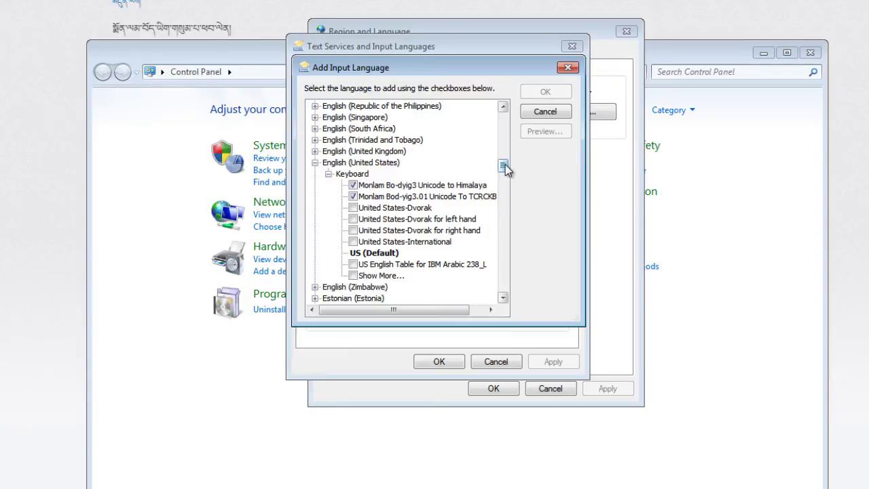
drag(502, 165, 497, 278)
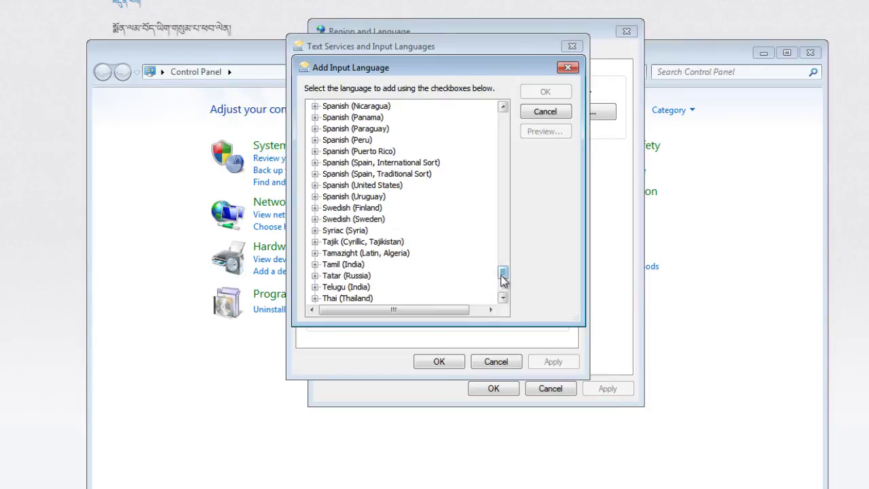
click(502, 298)
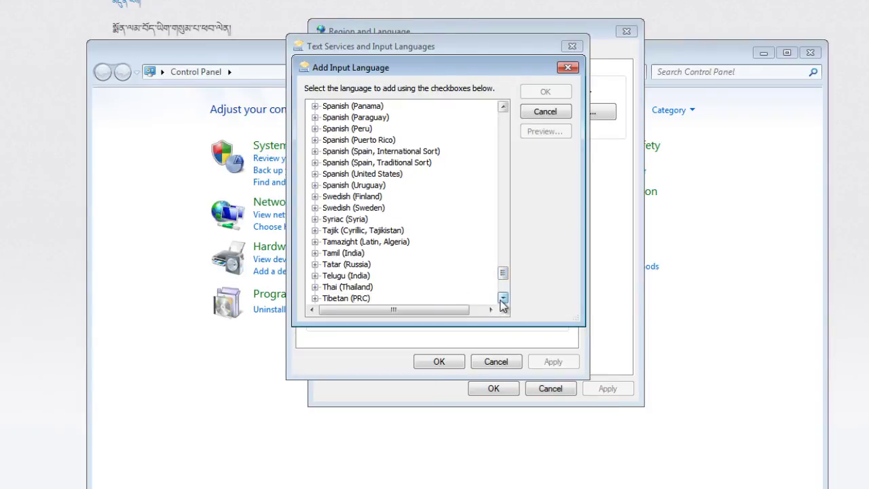
click(503, 298)
click(502, 297)
click(502, 298)
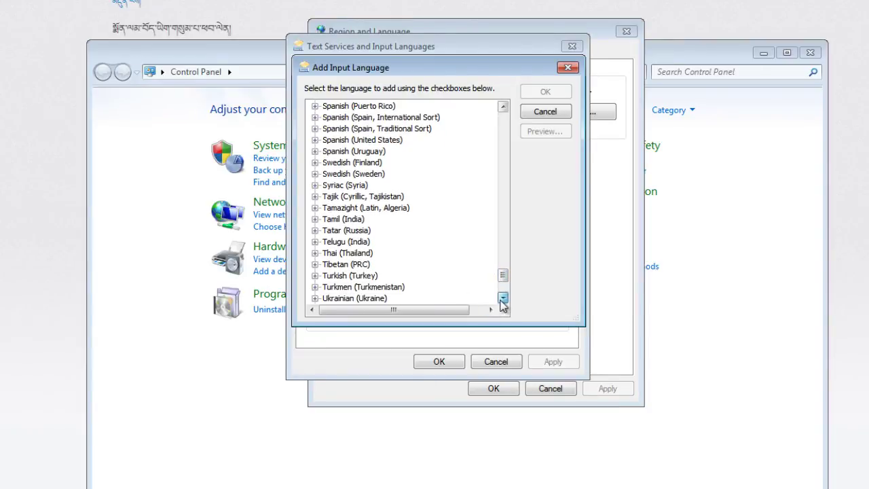
click(315, 265)
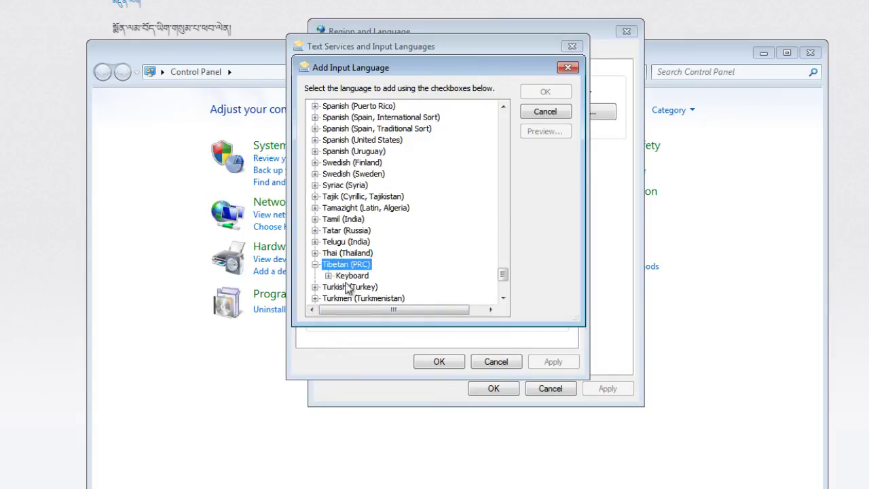
click(328, 276)
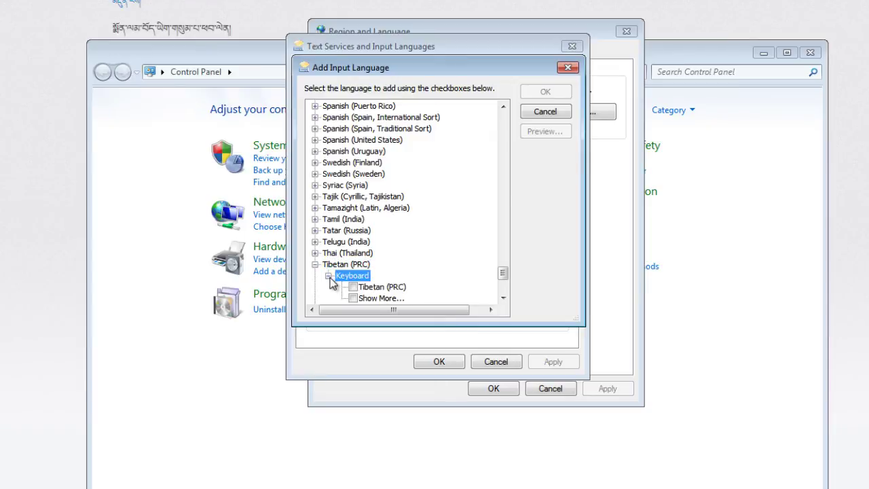
click(502, 298)
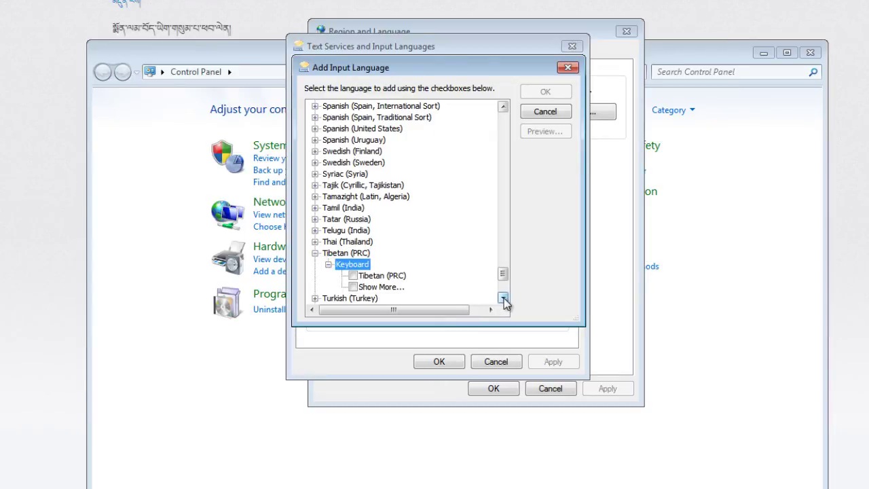
click(502, 298)
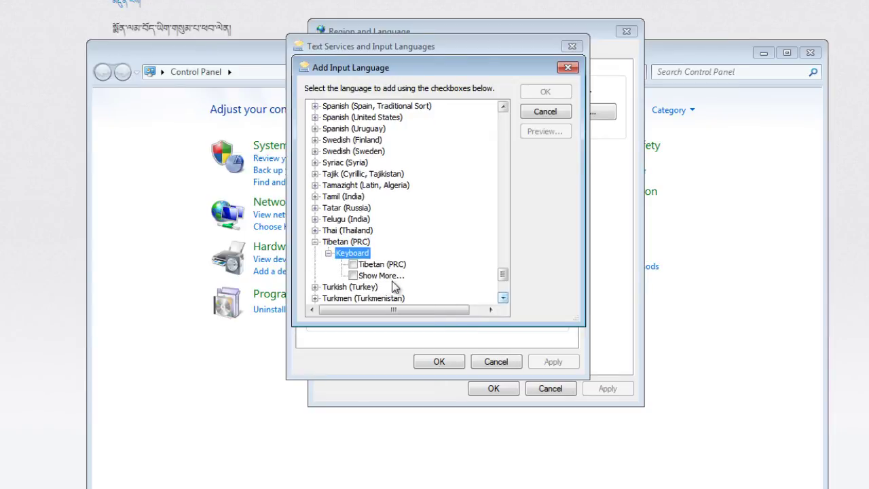
click(353, 264)
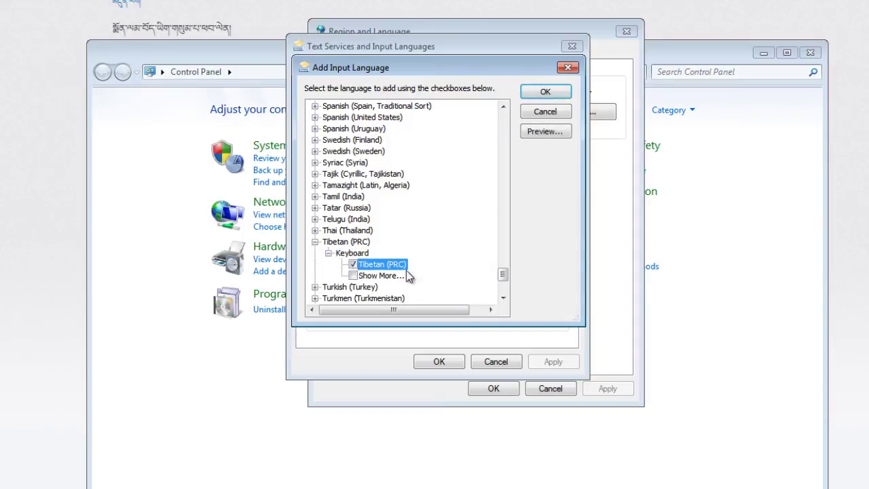
click(546, 92)
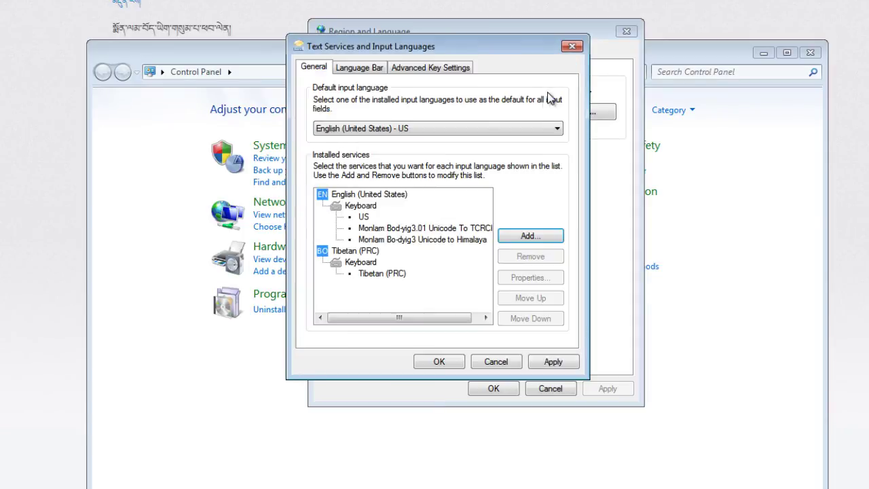
Apply the input language changes and close the language settings and the Control Panel
click(553, 362)
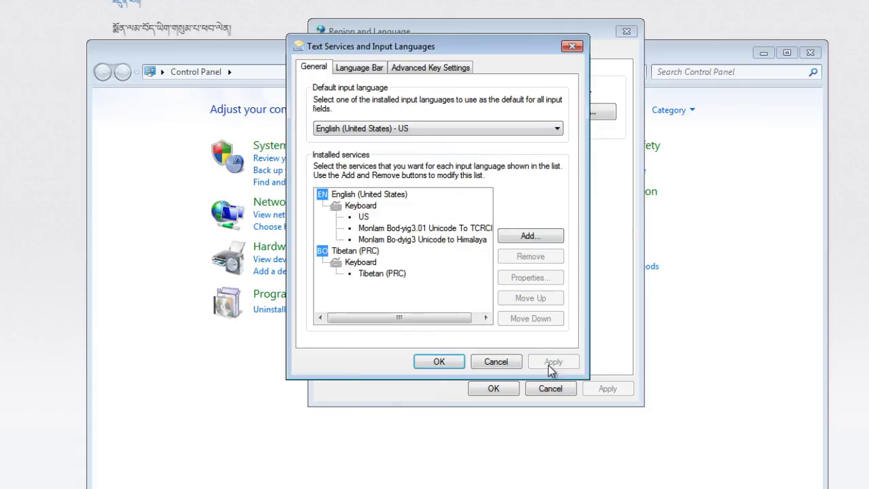
click(446, 363)
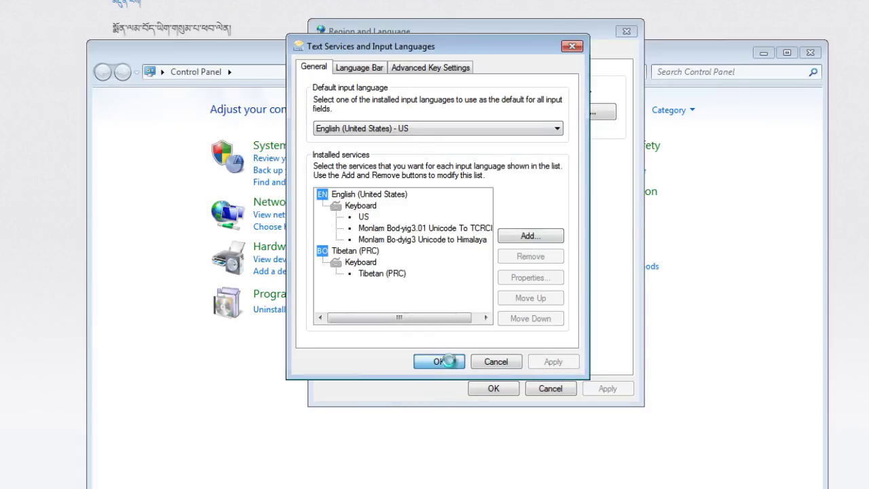
click(495, 391)
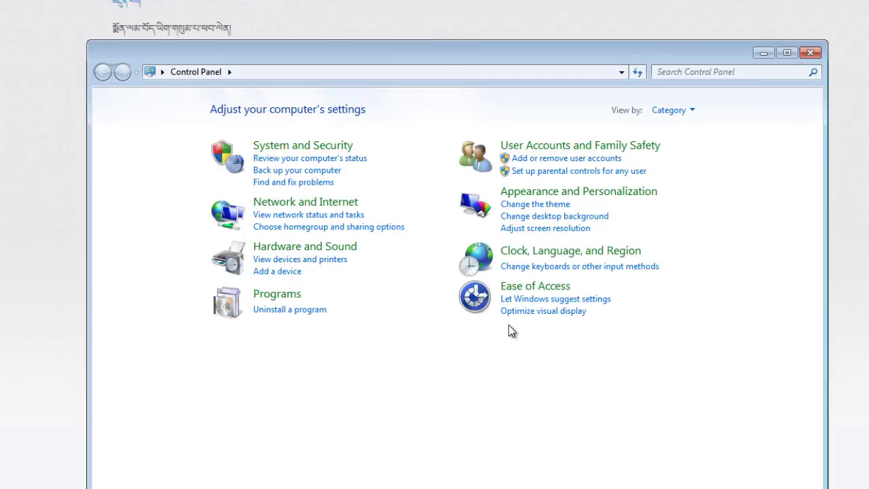
click(810, 53)
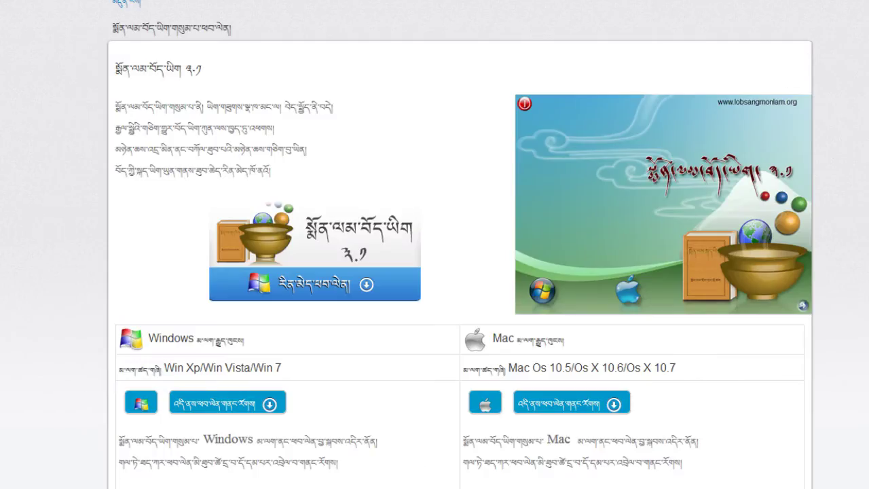
Switch to Microsoft Office Word 2007 and set the blank document's font size to 24
key(super)
text(word)
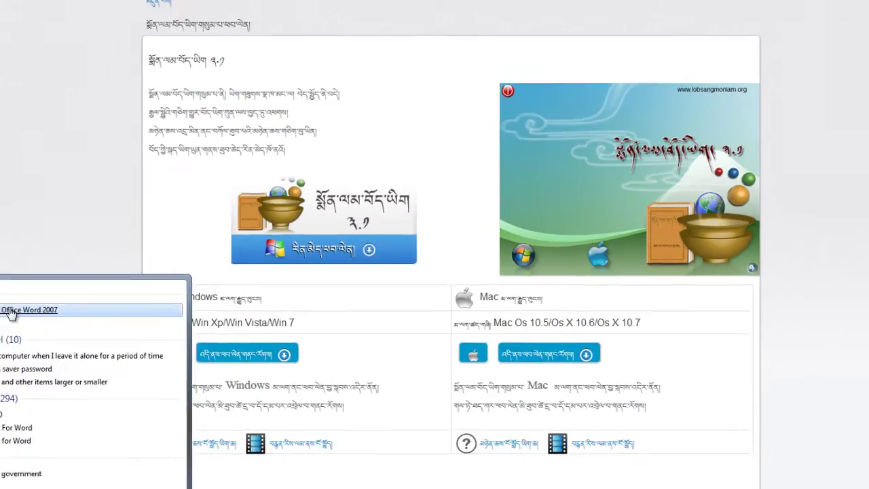
click(10, 360)
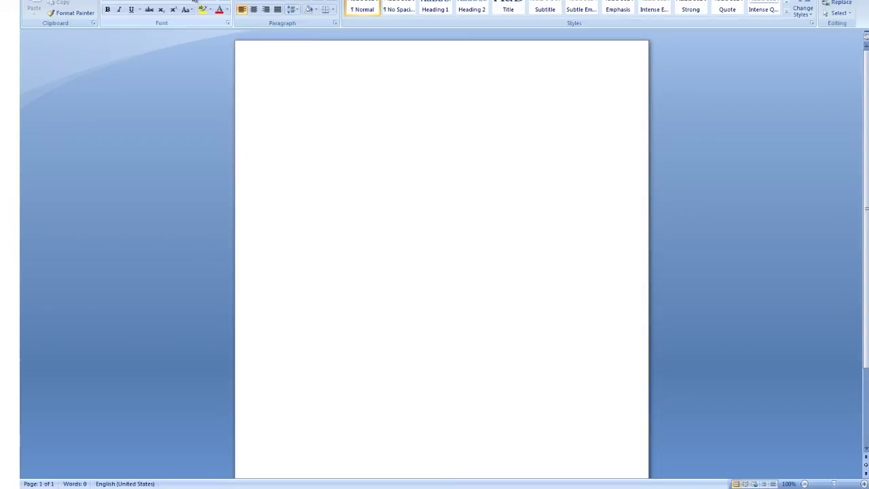
click(194, 1)
click(175, 70)
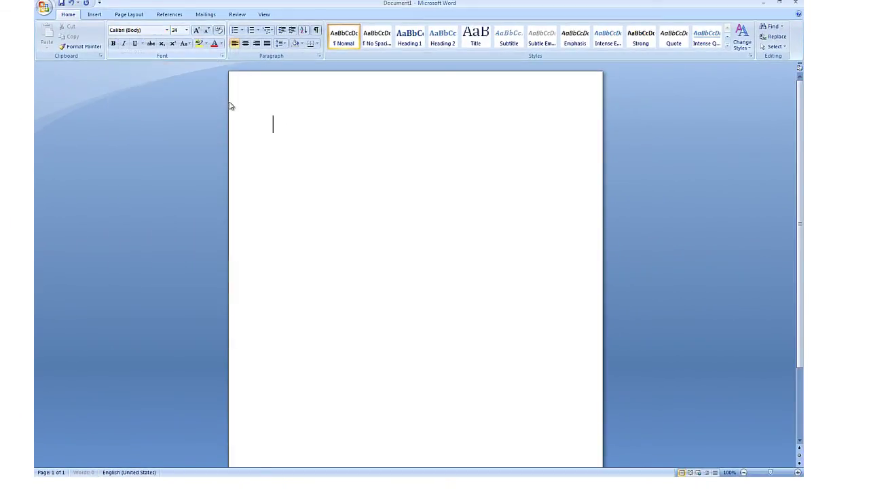
Switch the keyboard layout to Monlam Bod-yig3.01 Unicode To TCRCKB and write བཀྲ་ཤིས་བདེ་ལེགས། in the document
mouse_move(677, 475)
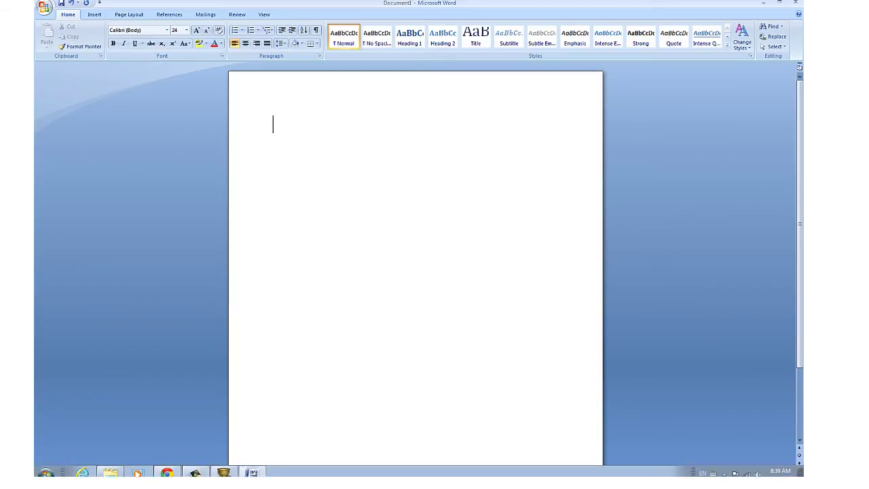
click(713, 469)
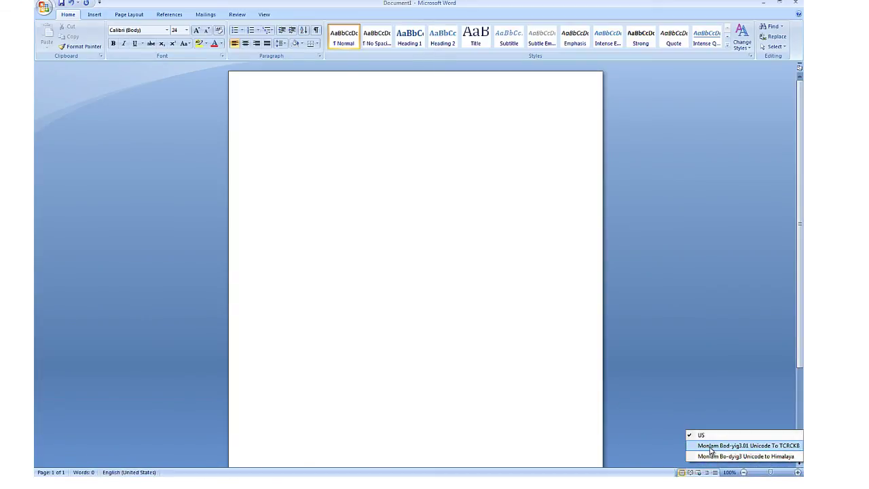
click(709, 445)
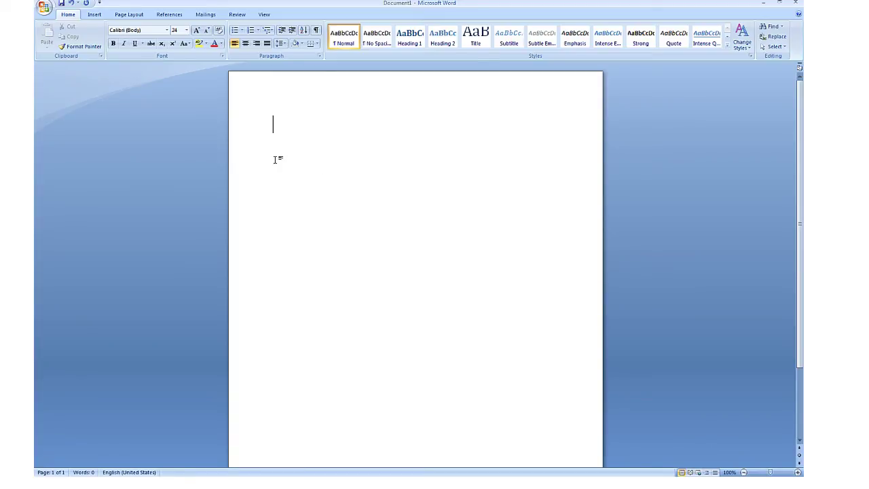
text(དེ་ལེགས།)
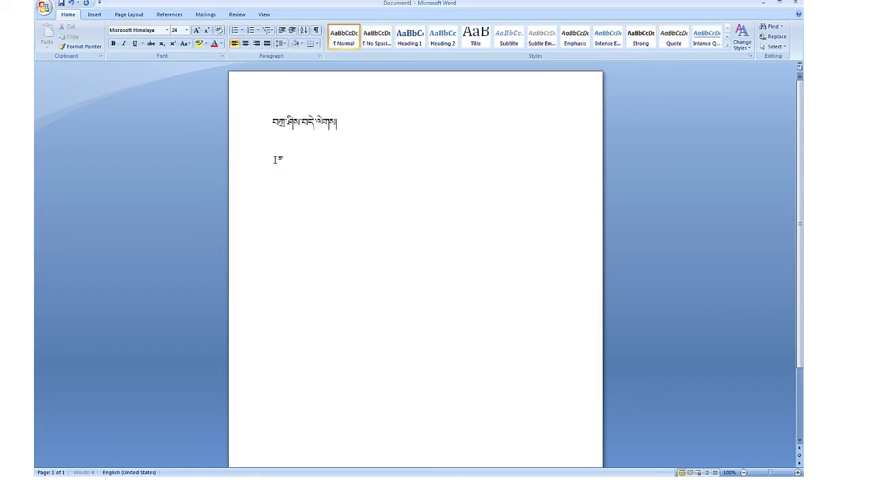
Format the Tibetan greeting in the Monlam Uni OuChan4 font at size 72
triple_click(345, 122)
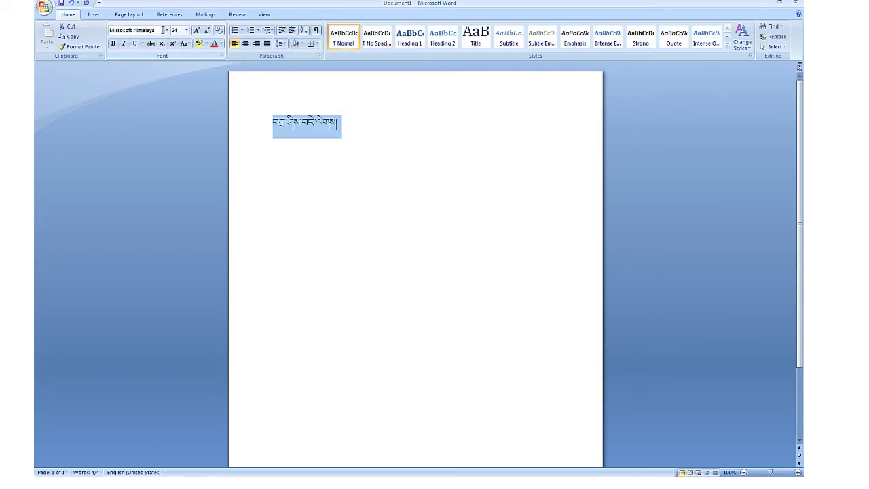
click(167, 31)
scroll(185, 129, down, 7)
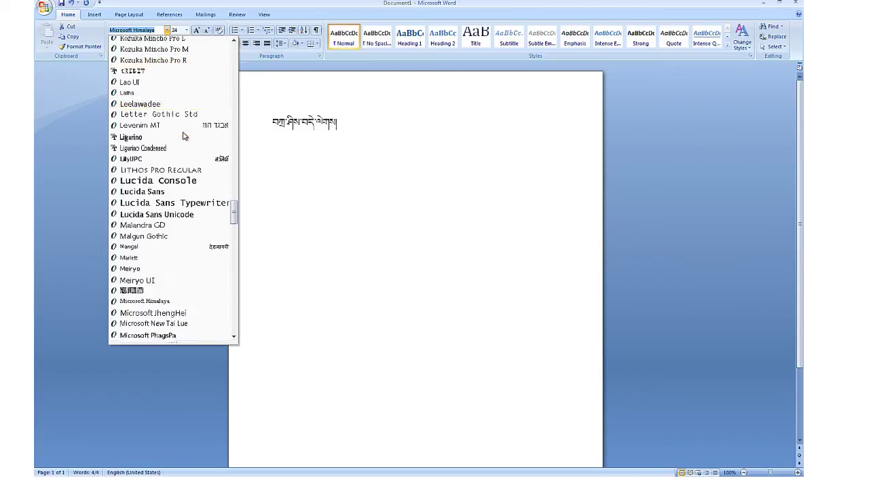
scroll(175, 146, down, 7)
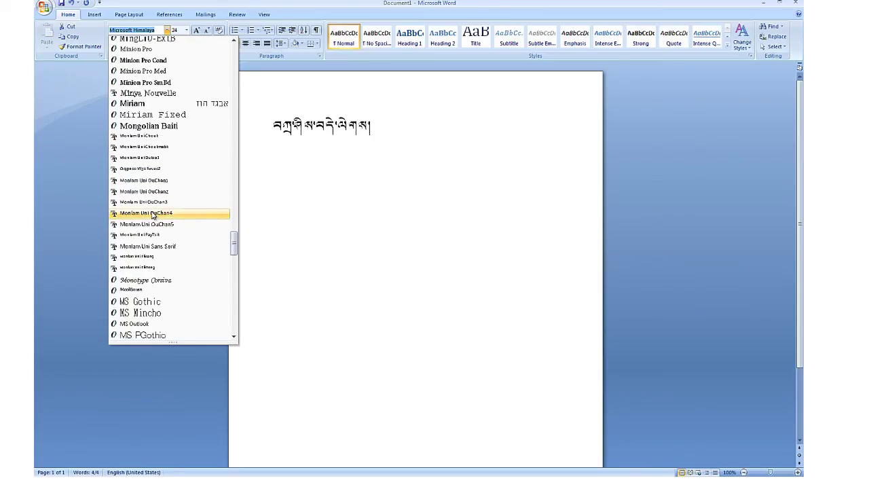
click(152, 213)
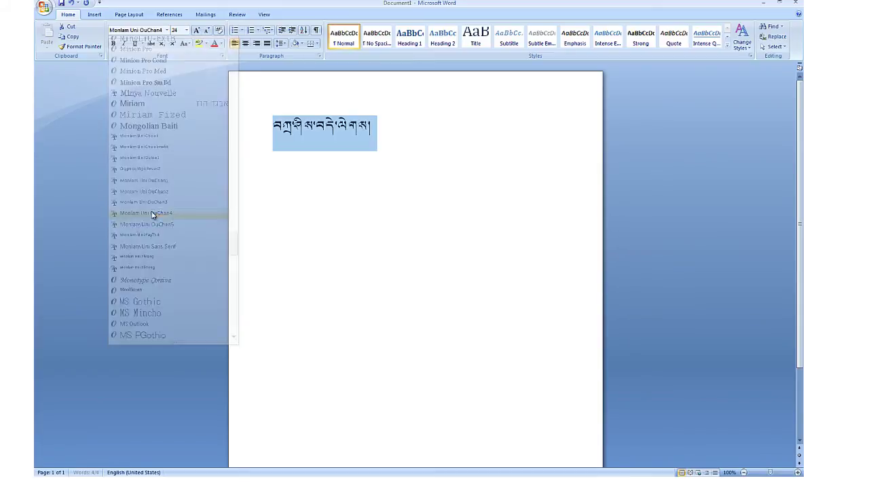
click(187, 30)
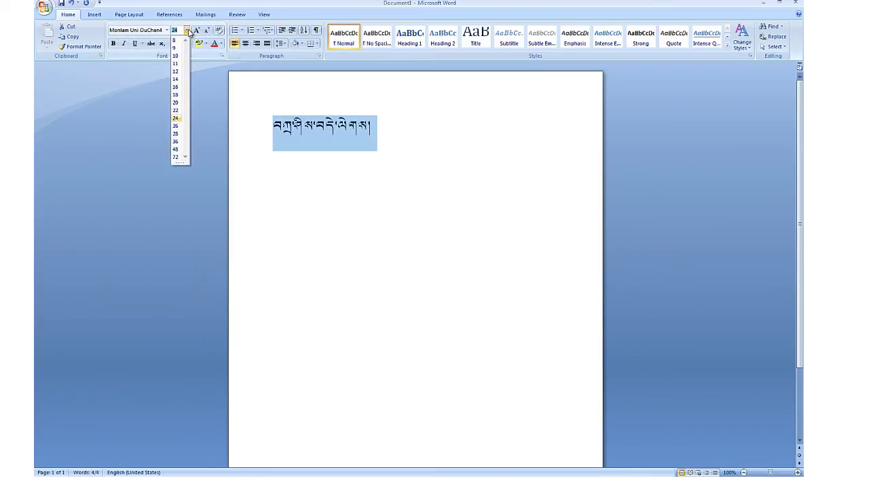
click(176, 156)
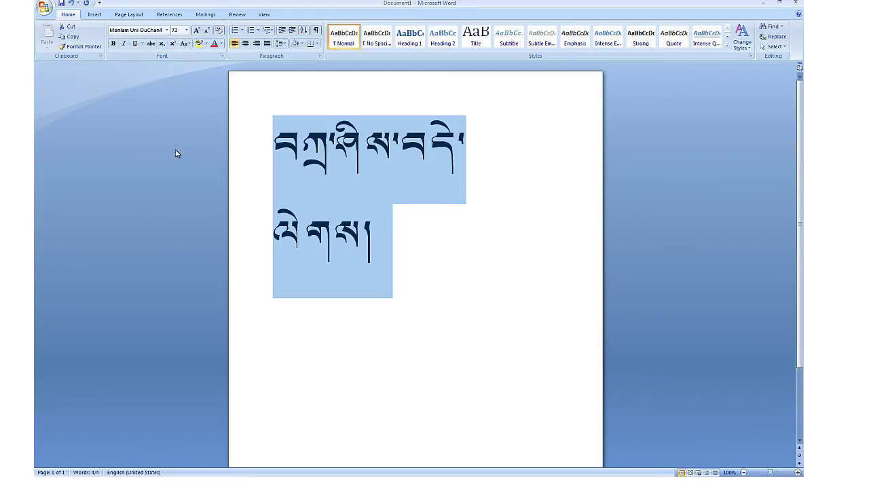
Browse the font list down to the Monlam Uni fonts and preview them on the selected Tibetan greeting
click(167, 31)
scroll(153, 170, down, 3)
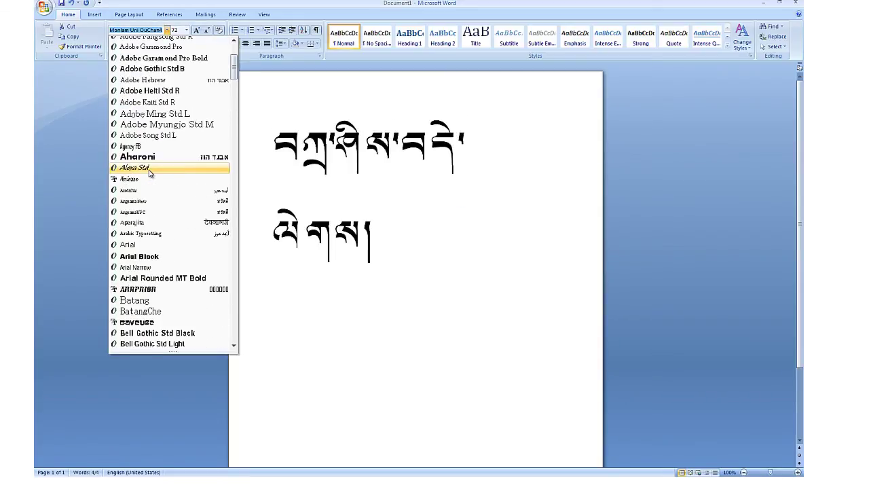
scroll(150, 173, down, 9)
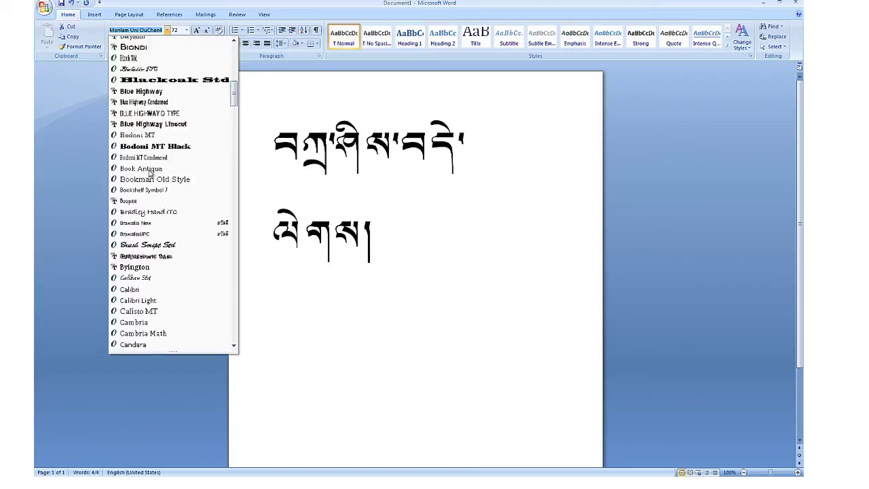
scroll(148, 174, down, 12)
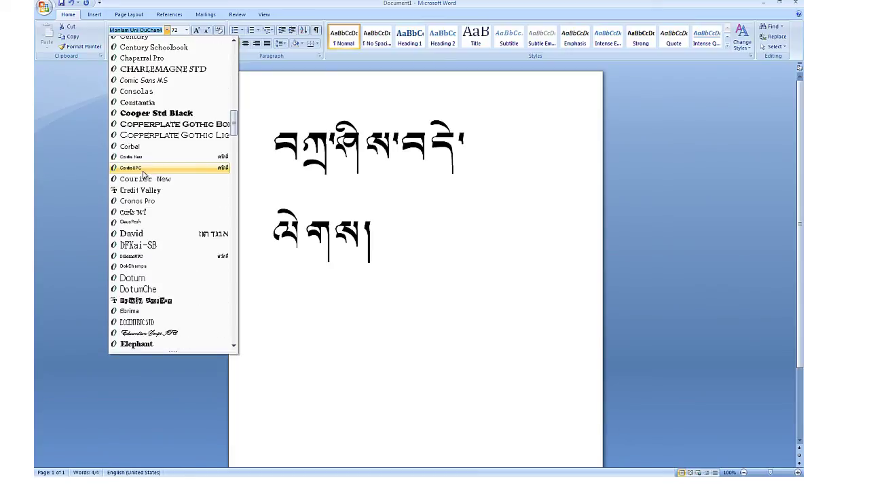
scroll(139, 193, down, 10)
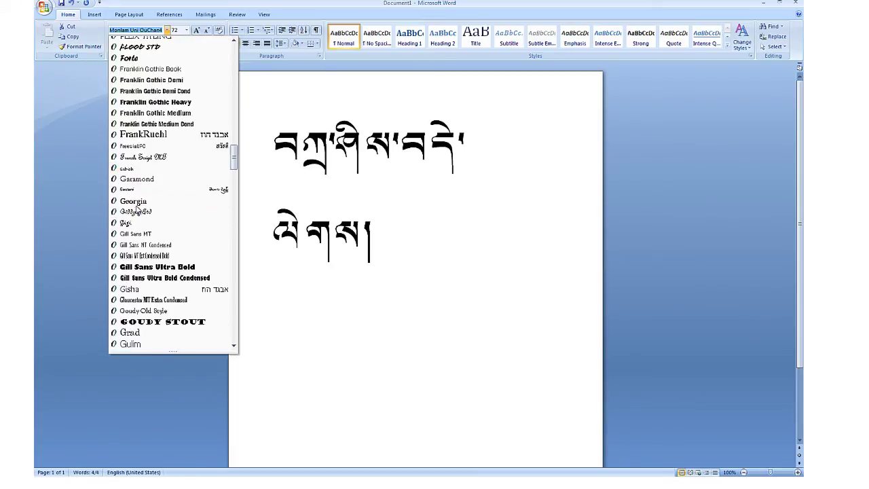
scroll(137, 208, down, 10)
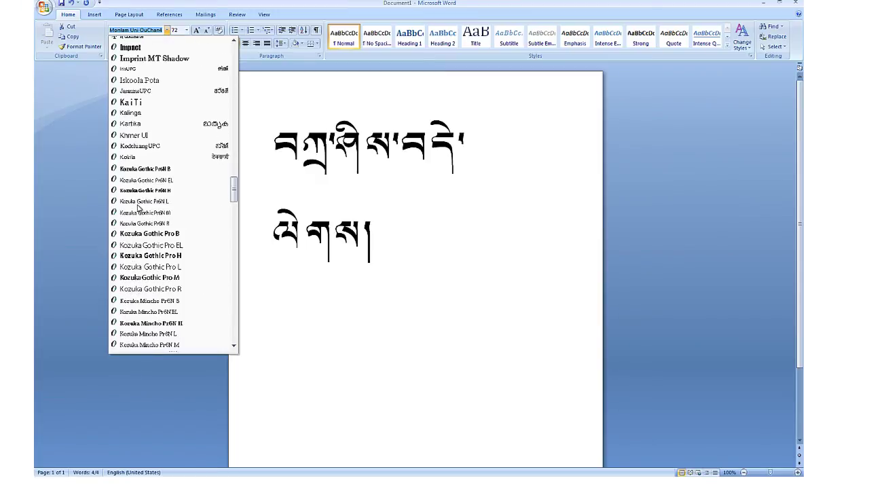
scroll(139, 208, down, 12)
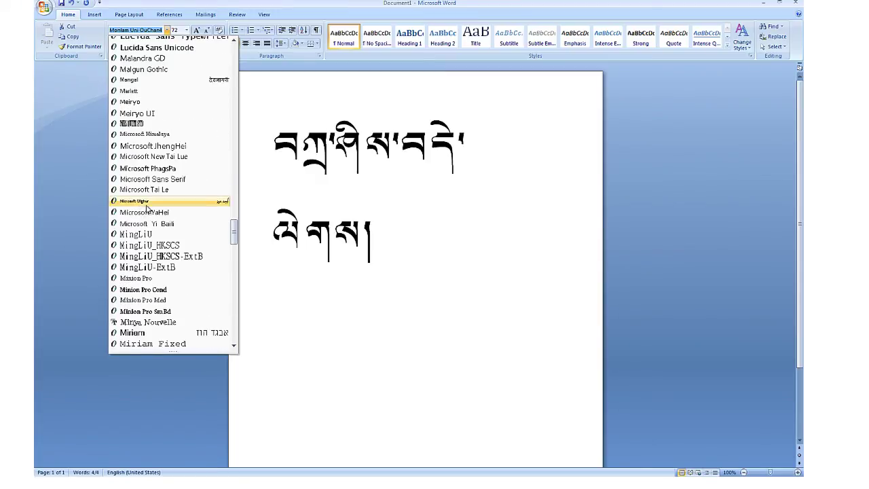
scroll(146, 207, down, 7)
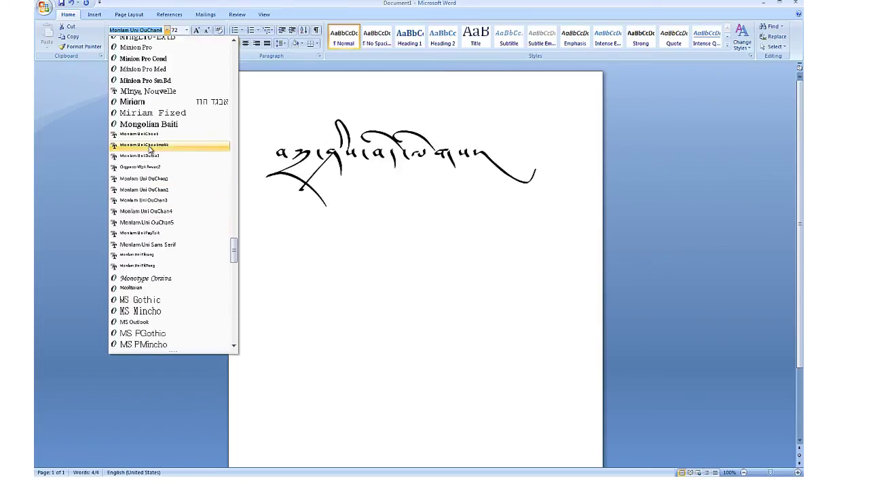